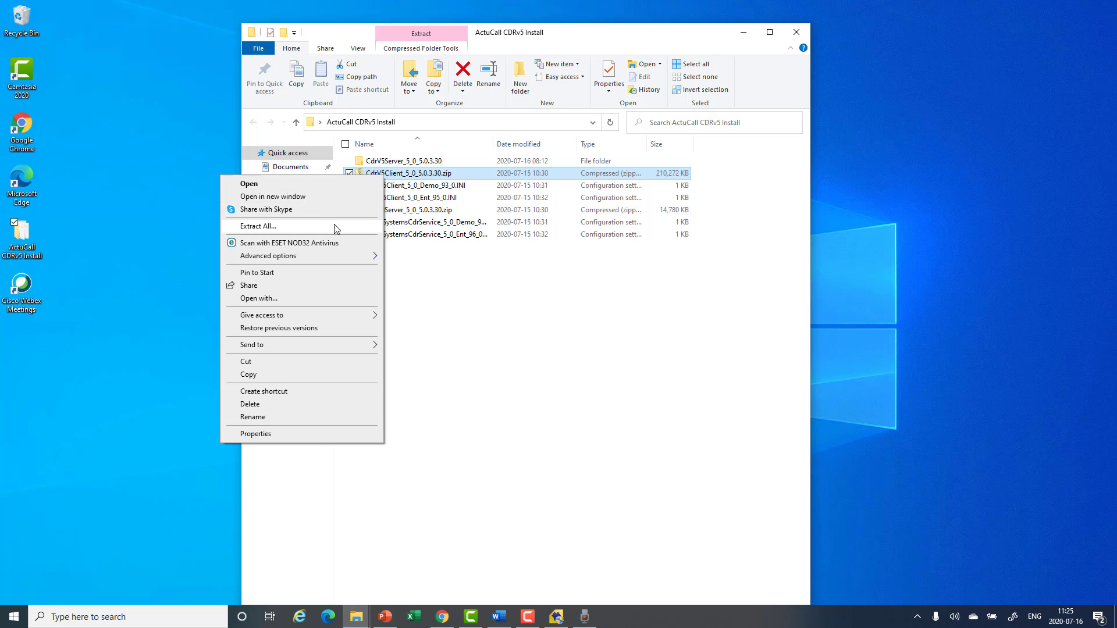
# Step: Extract CdrV5Client_5_0_5.0.3.30.zip to the suggested folder and run the extracted CdrV5Client.exe despite the SmartScreen block
pyautogui.click(334, 226)
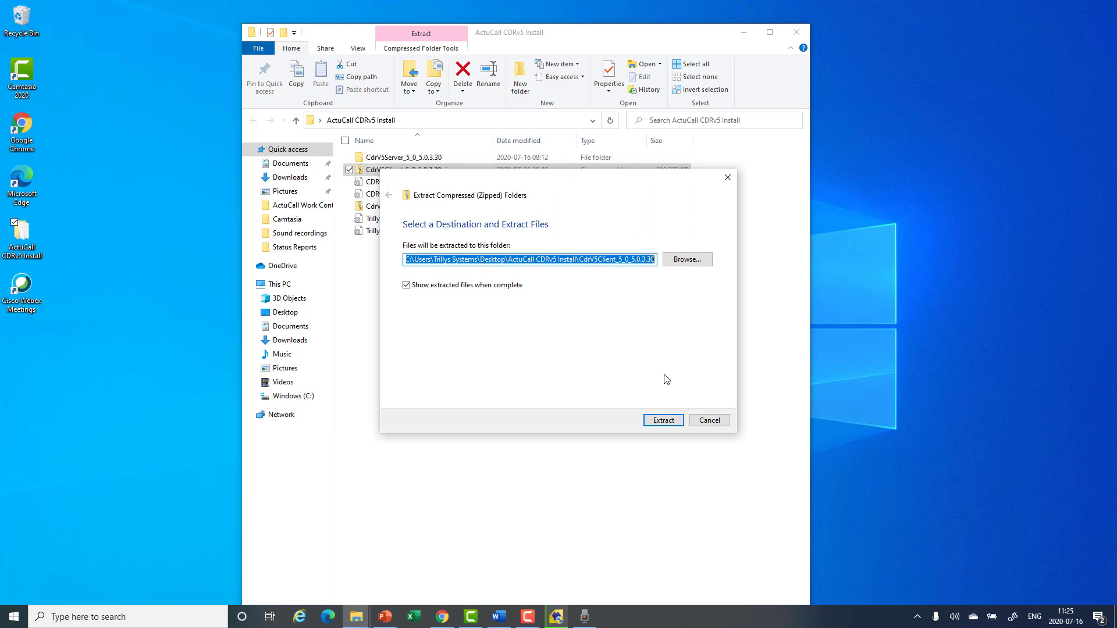
pyautogui.click(665, 418)
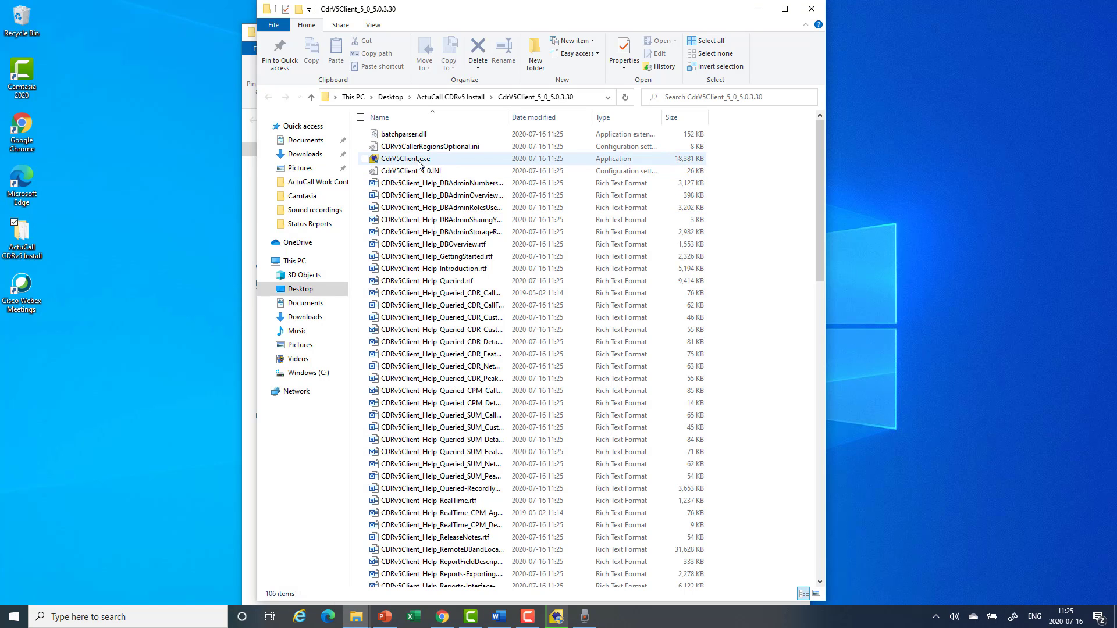
pyautogui.moveTo(401, 165)
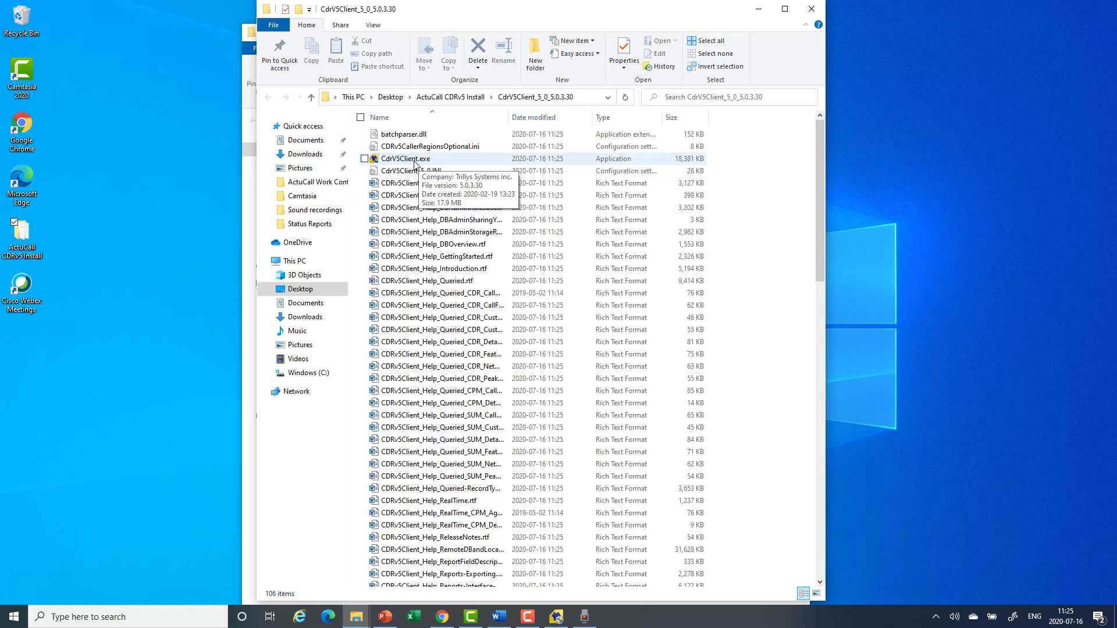
pyautogui.doubleClick(415, 165)
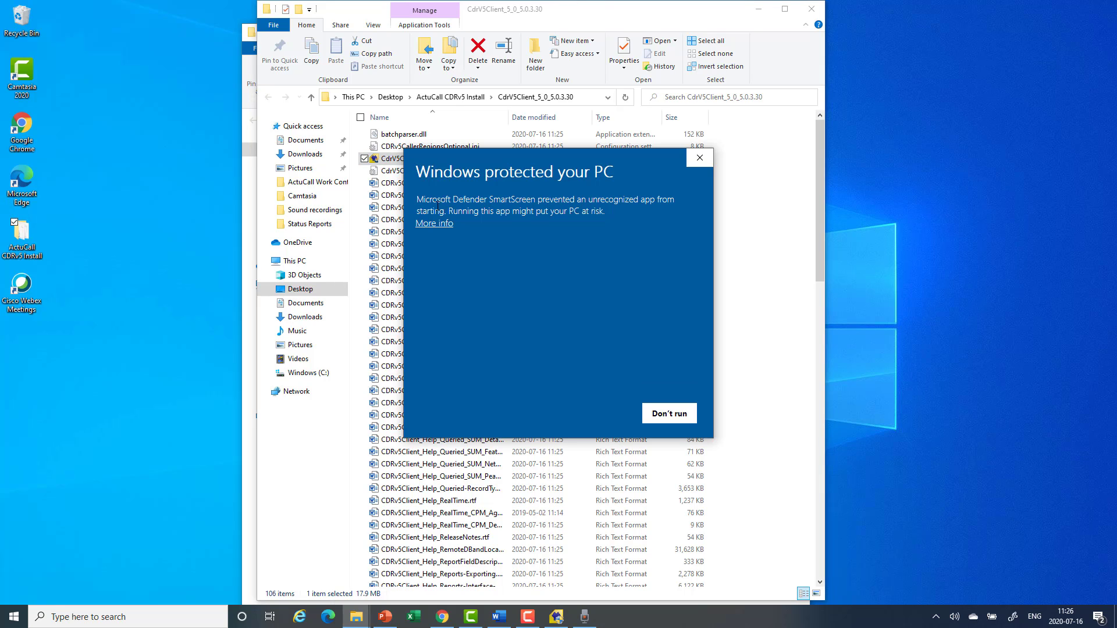
pyautogui.click(436, 224)
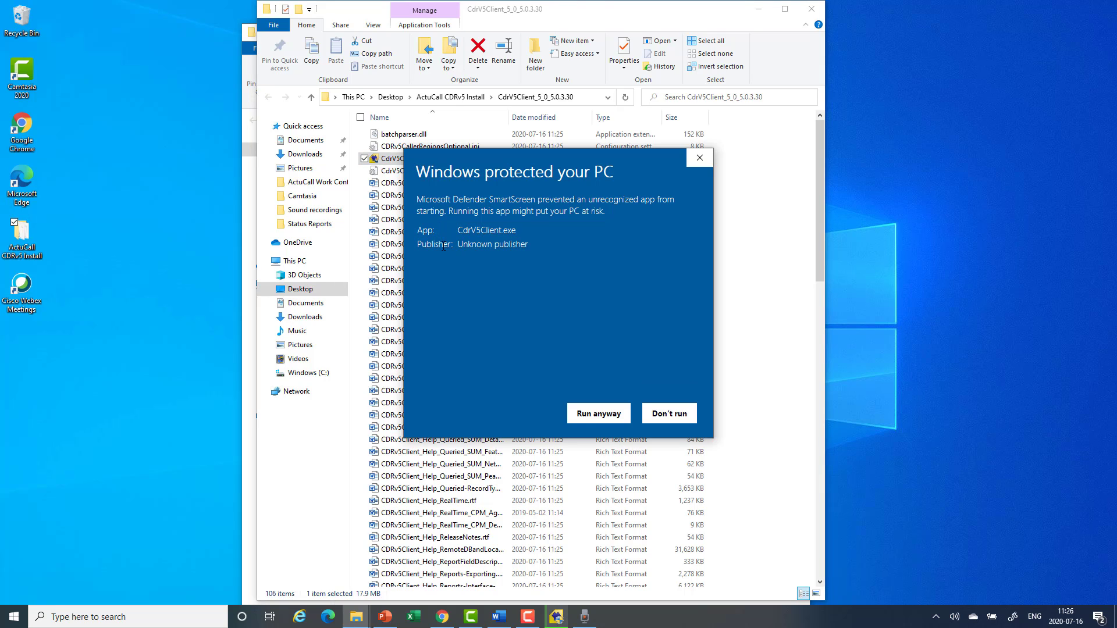
pyautogui.click(595, 415)
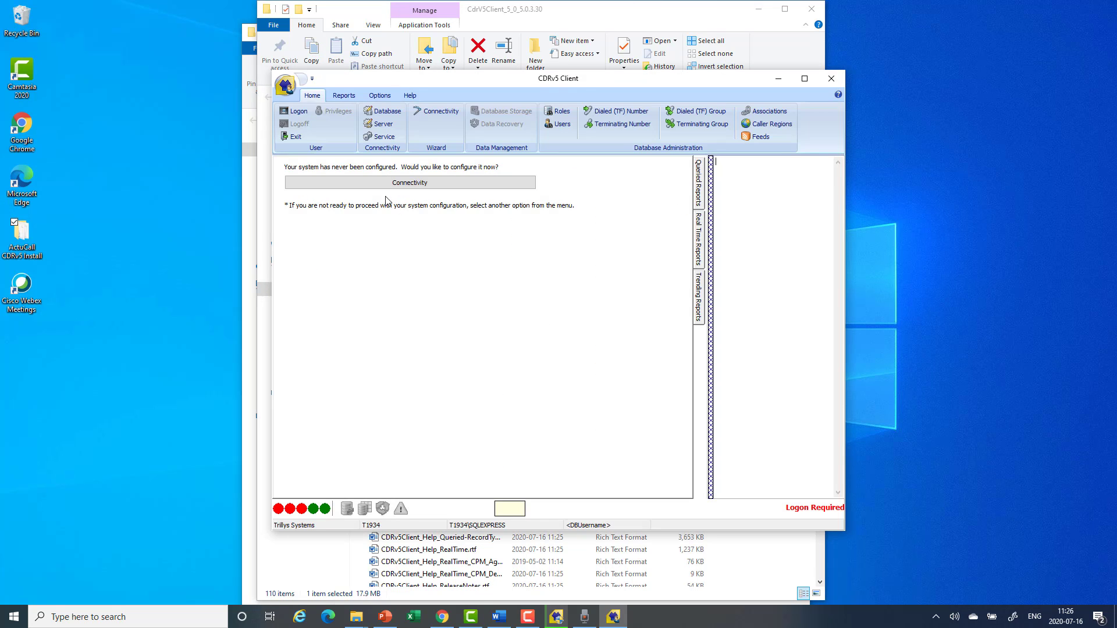
# Step: Start the connectivity configuration with CDRv5 Server IP address 127.0.0.1 and decline the network scan for SQL Servers
pyautogui.click(358, 183)
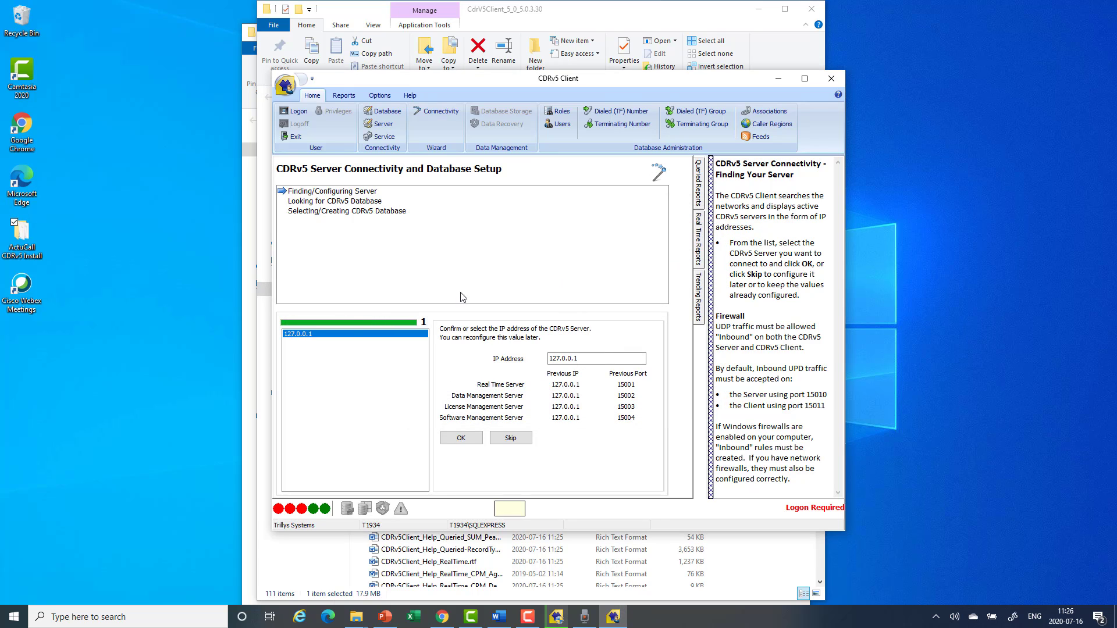
pyautogui.click(462, 441)
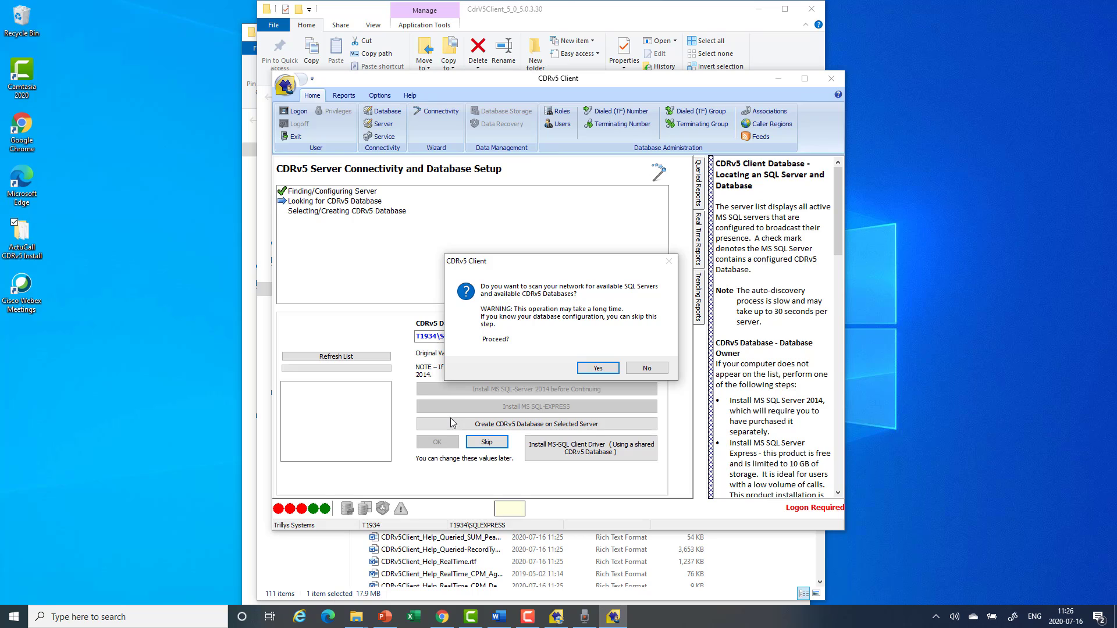
pyautogui.click(646, 369)
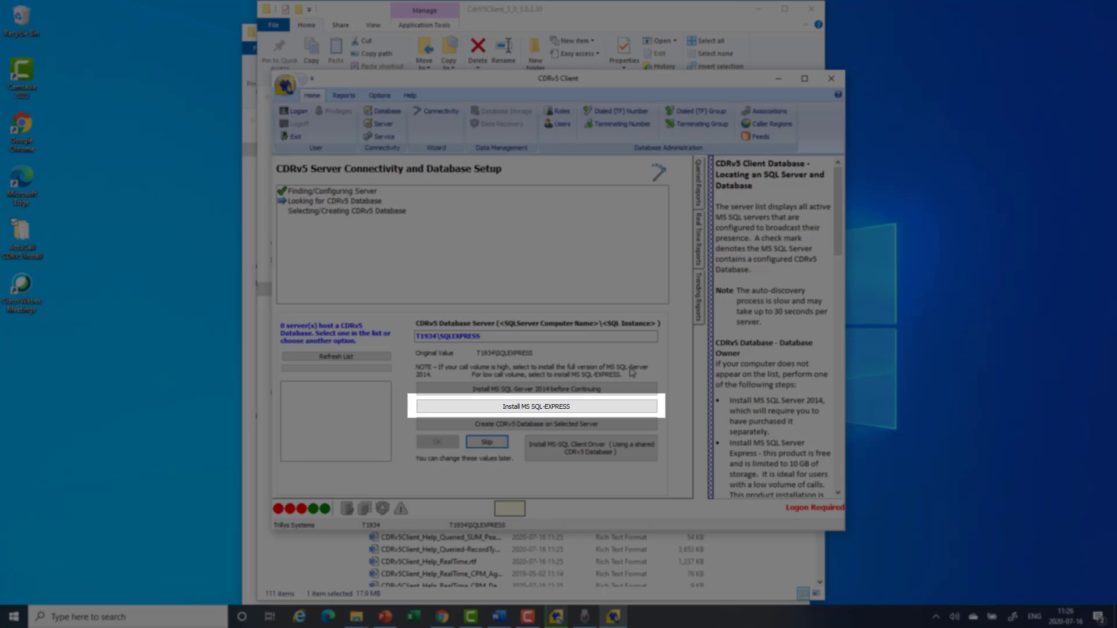
# Step: Launch the MS SQL-EXPRESS installation, keep the instruction document's blocked content hidden, and extract the setup files to the default directory
pyautogui.click(571, 406)
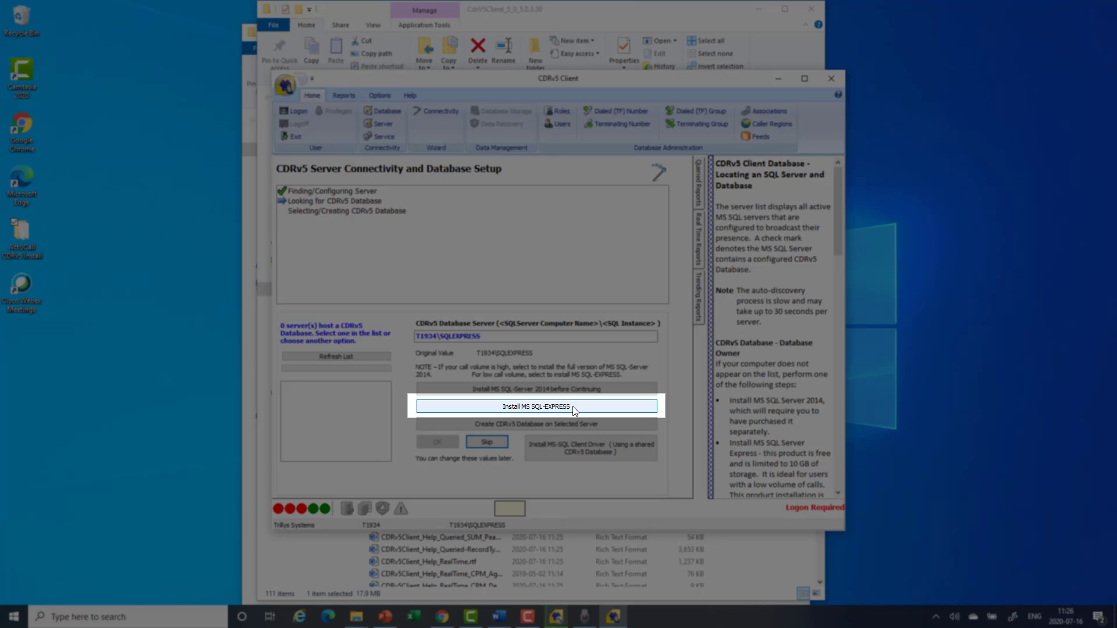
pyautogui.click(573, 407)
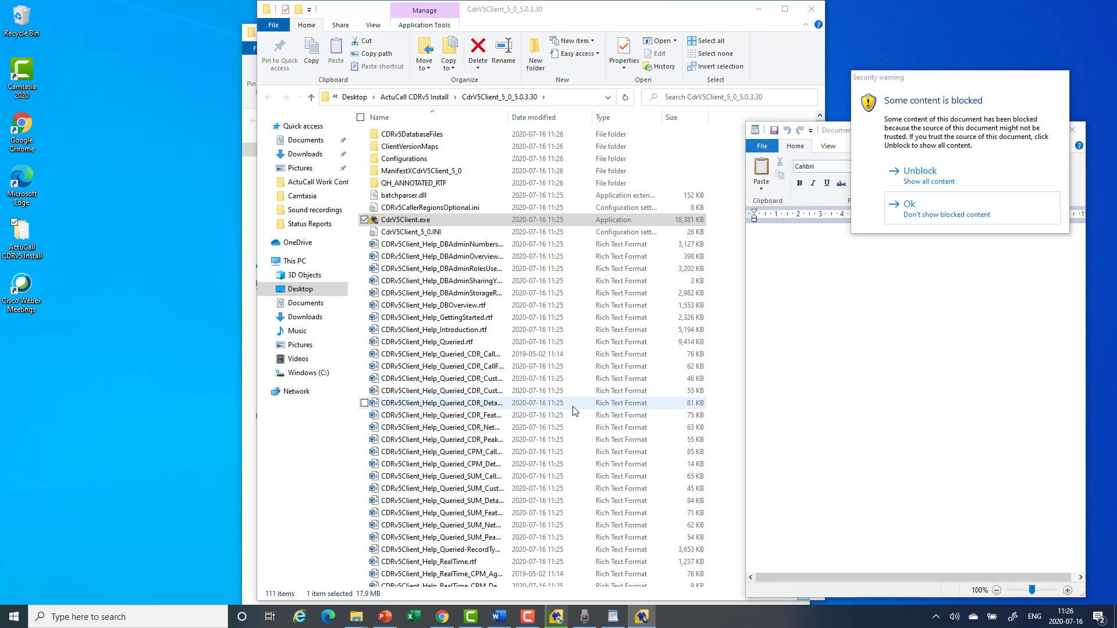
pyautogui.click(944, 213)
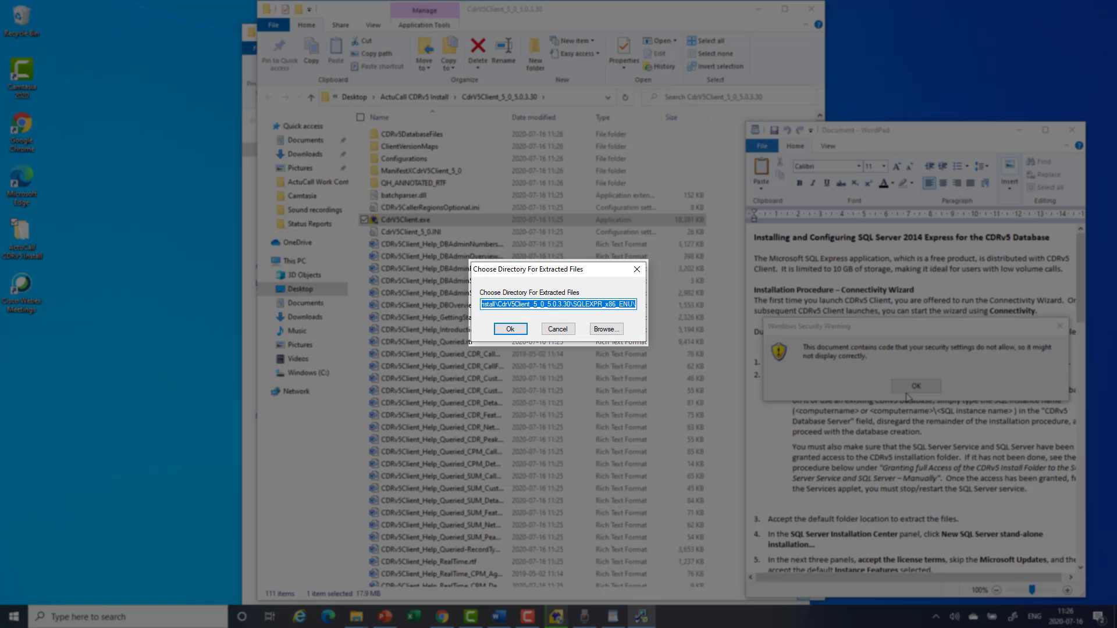
pyautogui.click(912, 386)
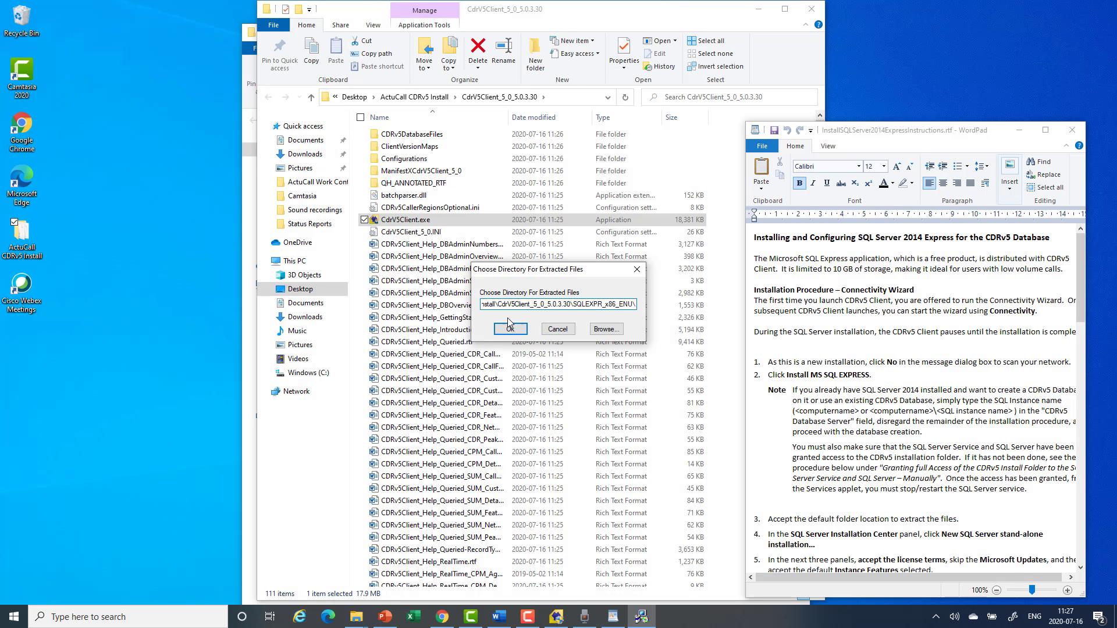
pyautogui.click(507, 332)
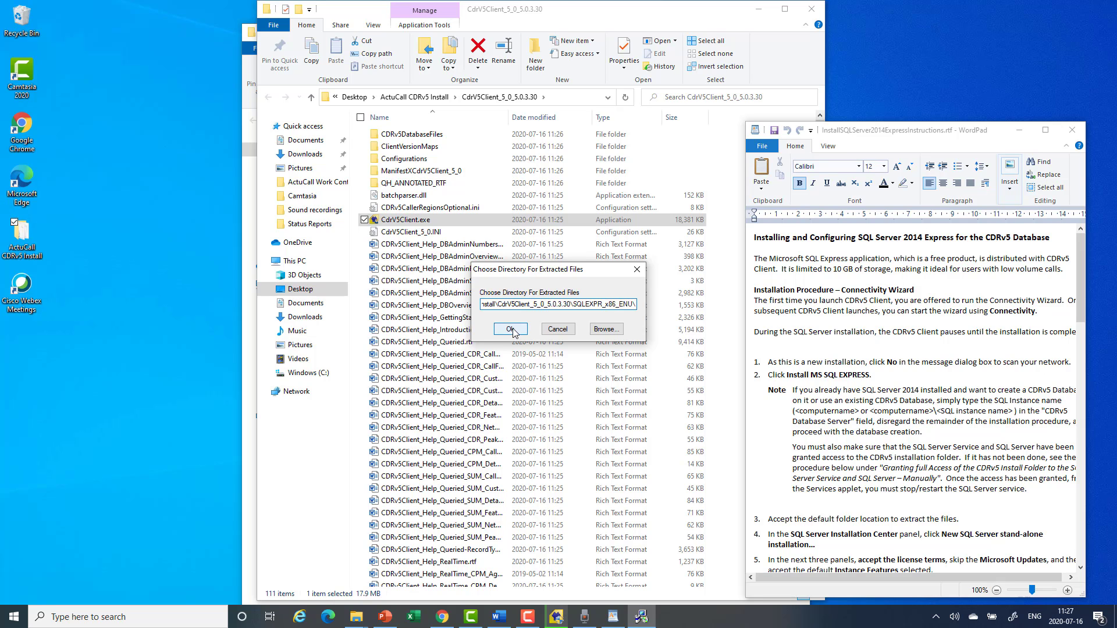
pyautogui.click(513, 330)
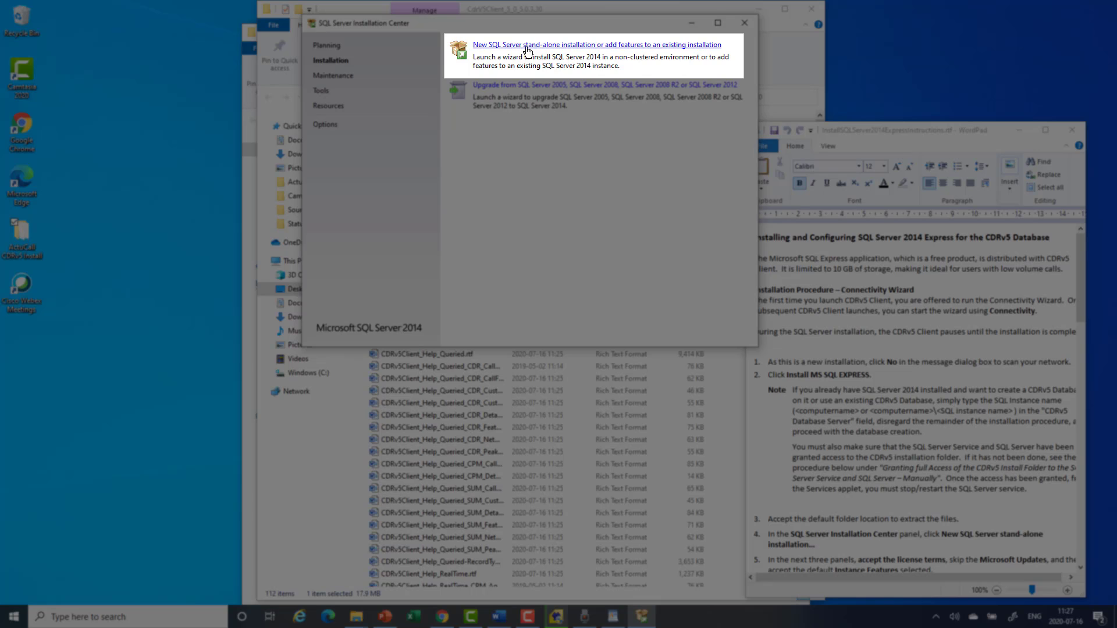
# Step: Start a new SQL Server stand-alone installation, accepting the license terms and turning on the Customer Experience Improvement Program option
pyautogui.click(526, 46)
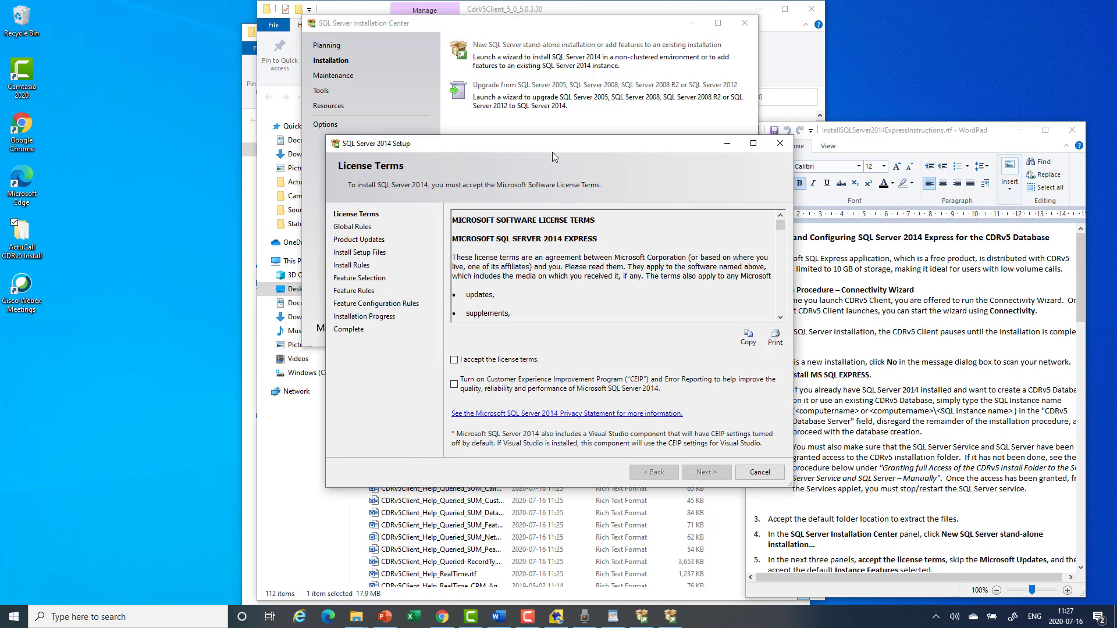
pyautogui.click(454, 360)
pyautogui.click(457, 388)
pyautogui.click(701, 476)
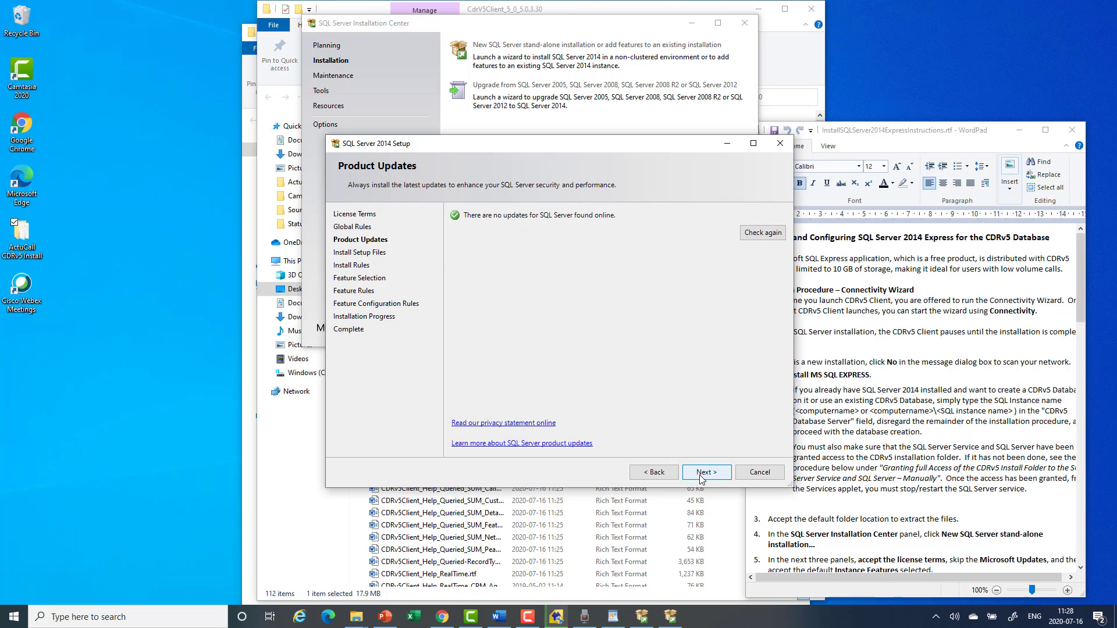
# Step: Proceed past the product updates, keeping the default Express features and the named instance SQLExpress
pyautogui.click(701, 473)
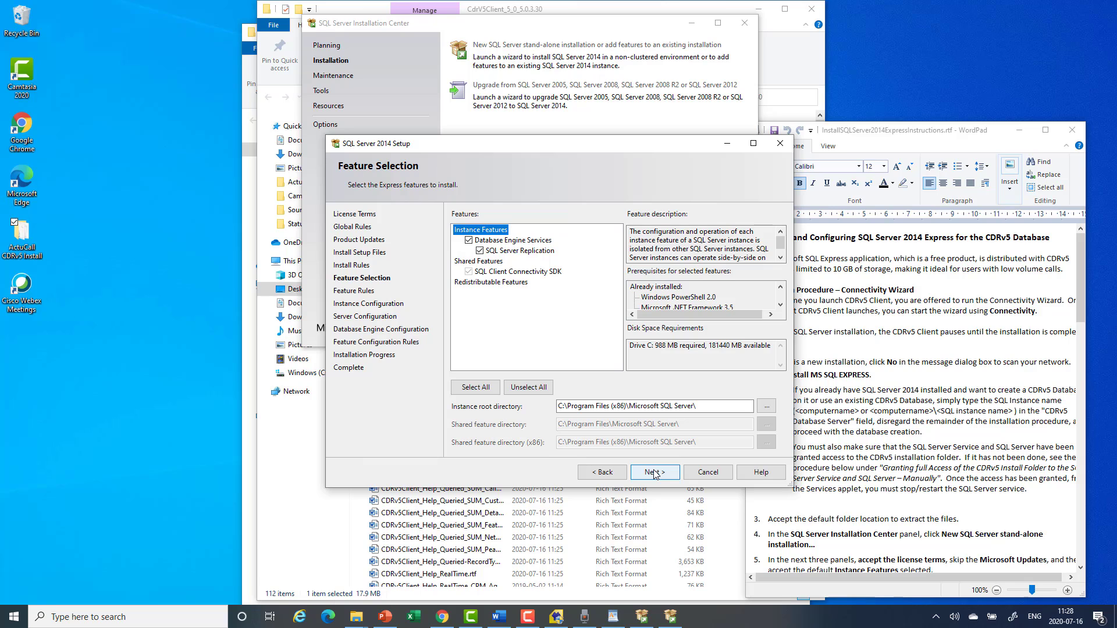
pyautogui.click(655, 472)
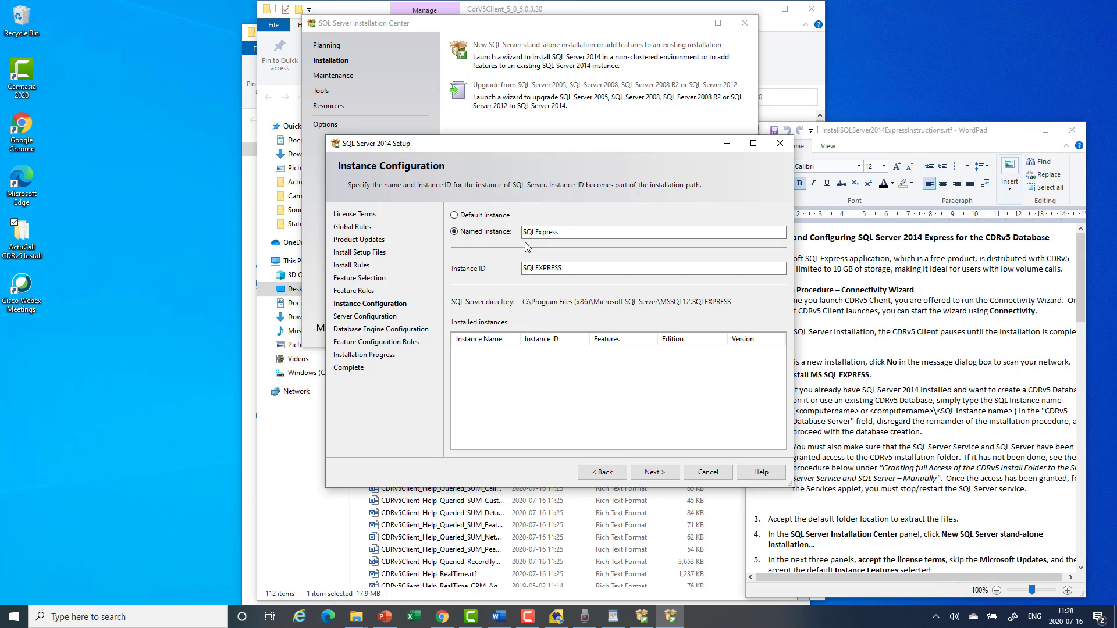
pyautogui.click(650, 474)
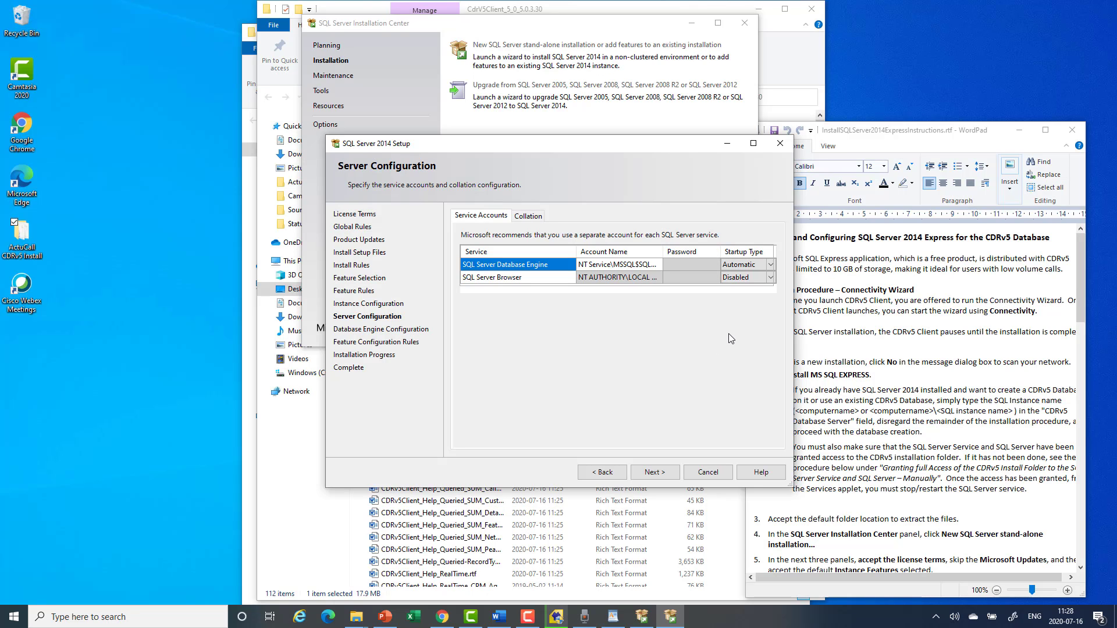
# Step: Set the SQL Server Browser service's startup type to Automatic and continue to the database engine configuration
pyautogui.click(757, 278)
pyautogui.click(770, 277)
pyautogui.click(762, 294)
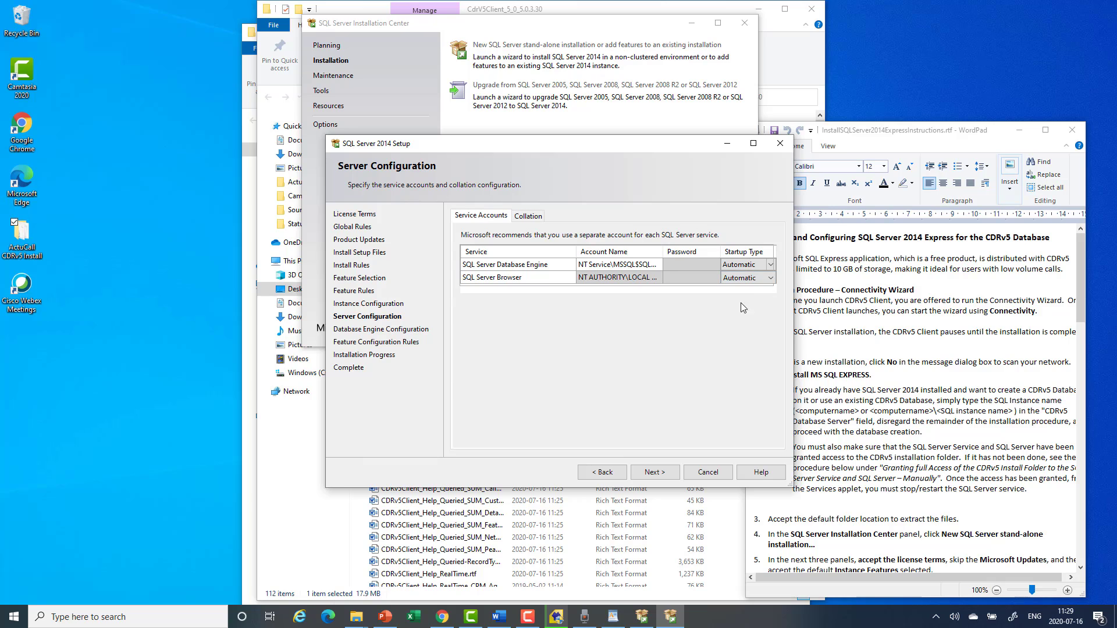
pyautogui.click(654, 473)
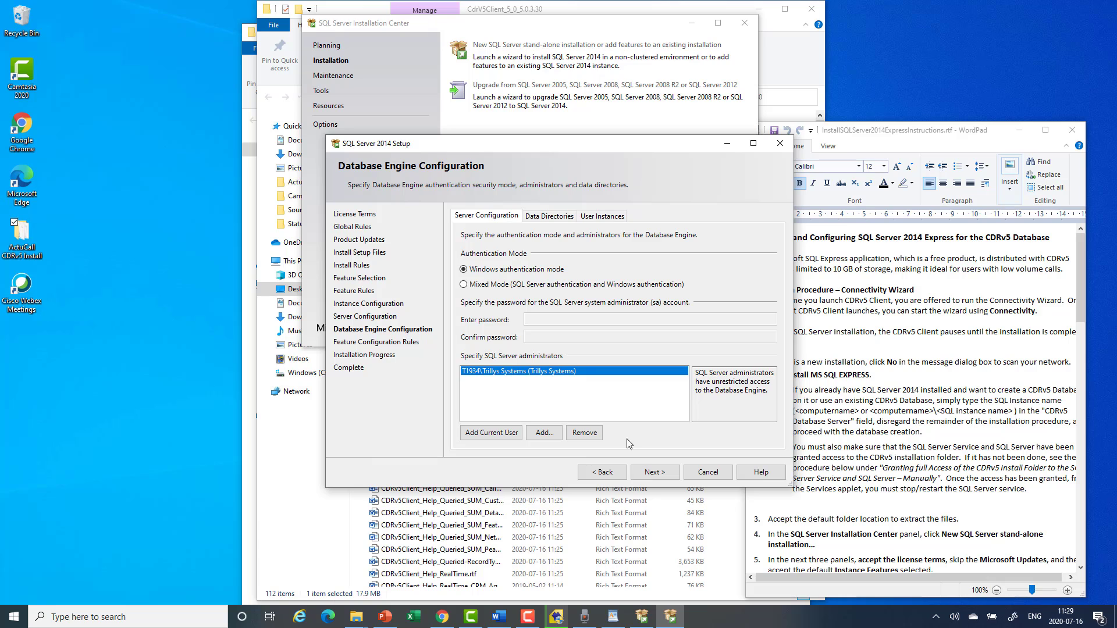
# Step: Select Mixed Mode authentication, enter and confirm the sa account password, and proceed with the SQL Server installation
pyautogui.click(465, 285)
pyautogui.click(540, 319)
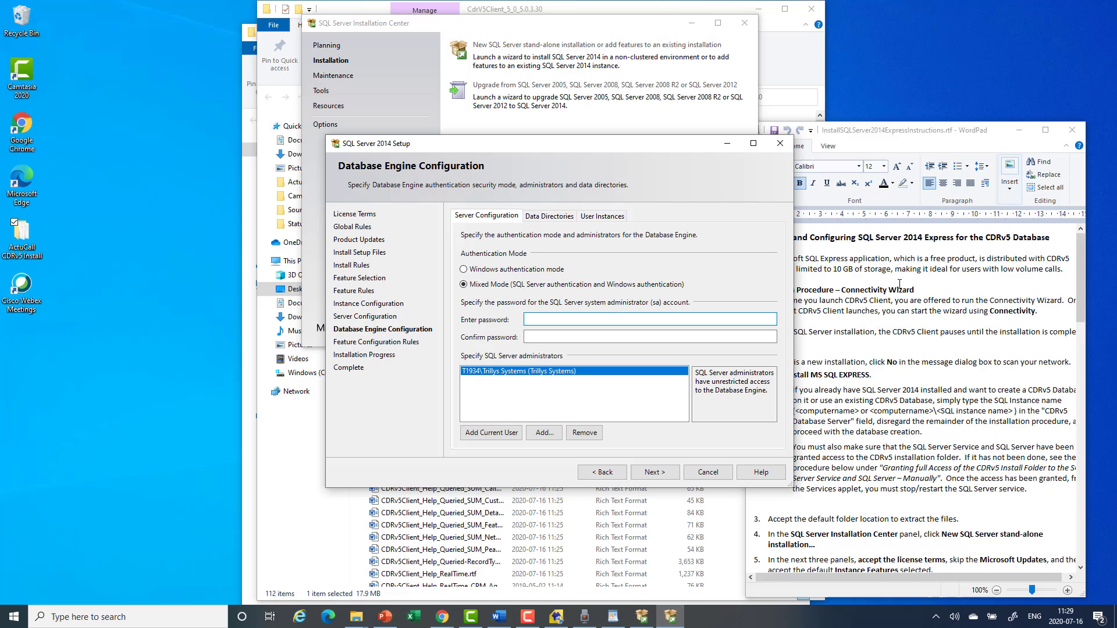
pyautogui.write('••••••')
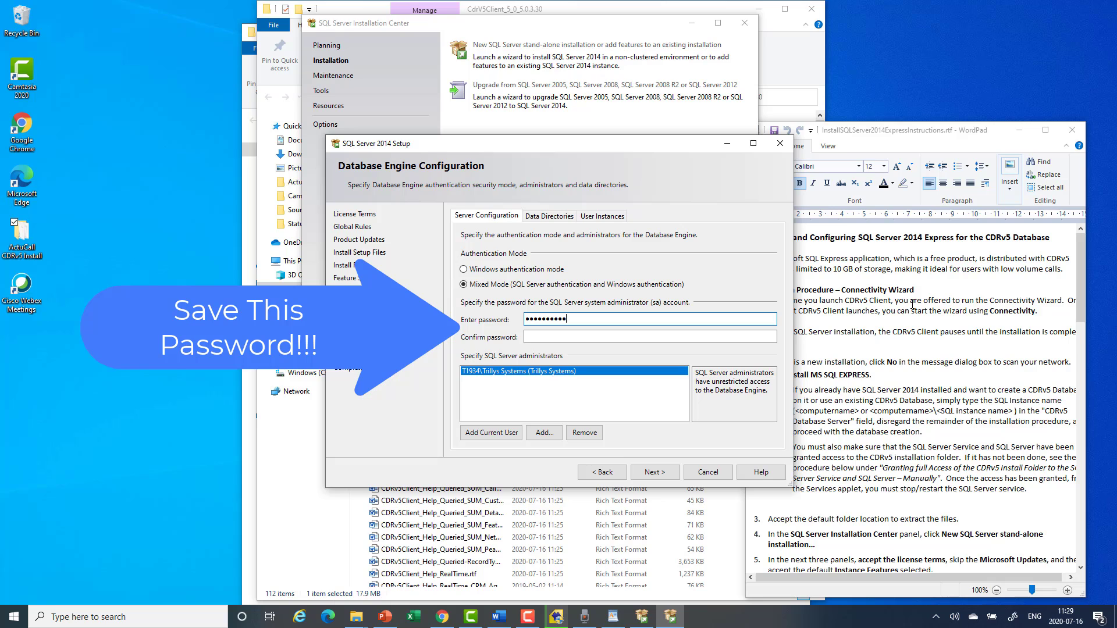
pyautogui.click(690, 337)
pyautogui.write('••••••')
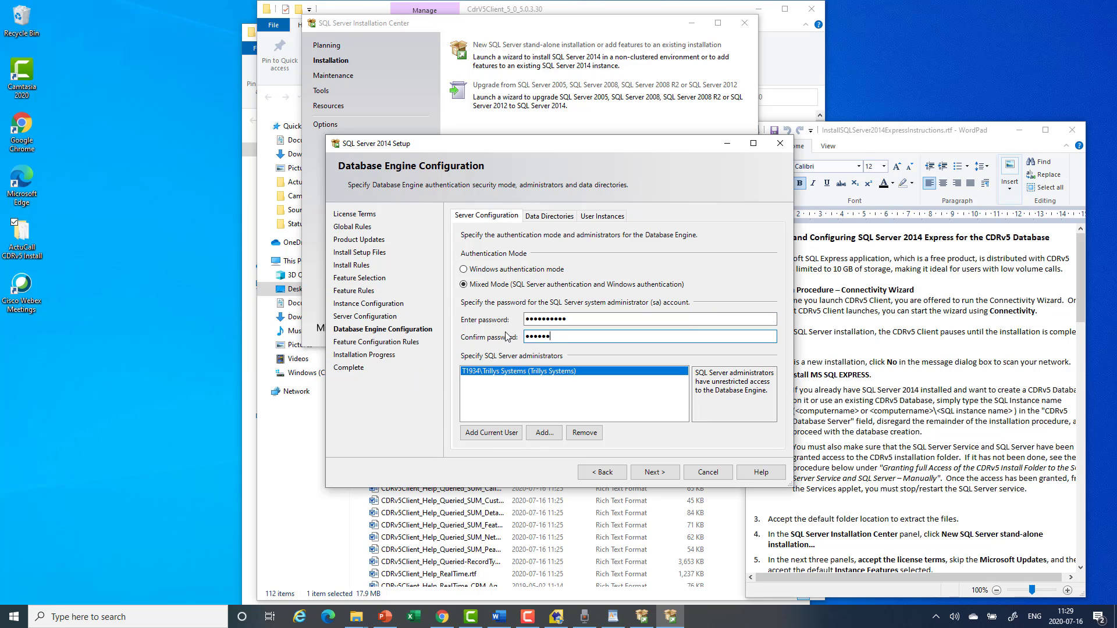
pyautogui.write('••••')
pyautogui.click(654, 472)
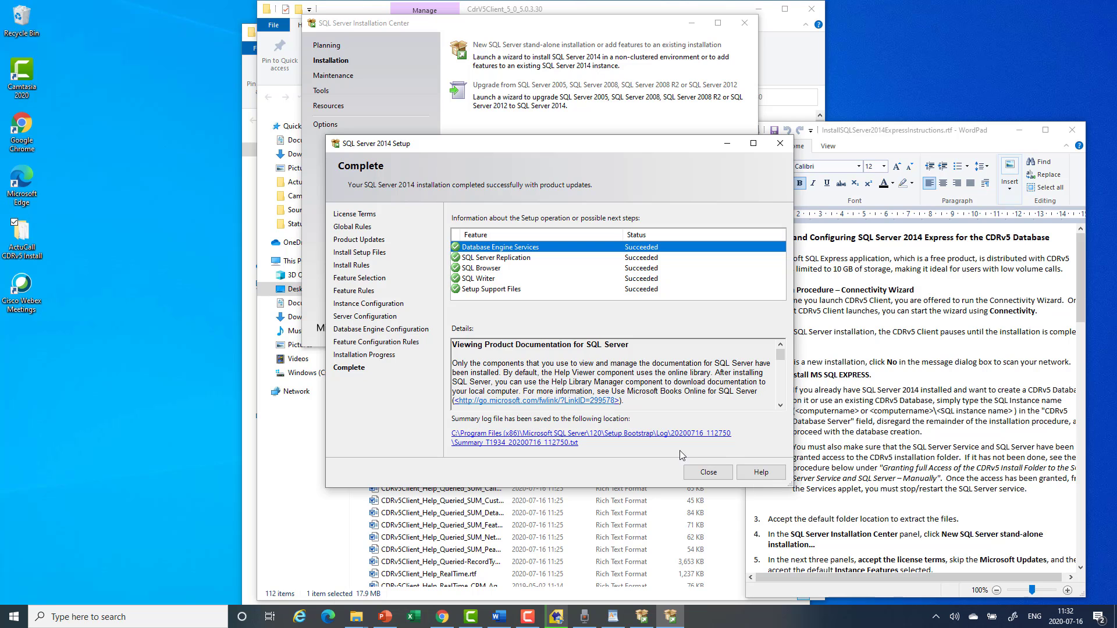
# Step: Close the completed SQL Server 2014 Setup, the SQL Server Installation Center and the WordPad instructions
pyautogui.click(707, 472)
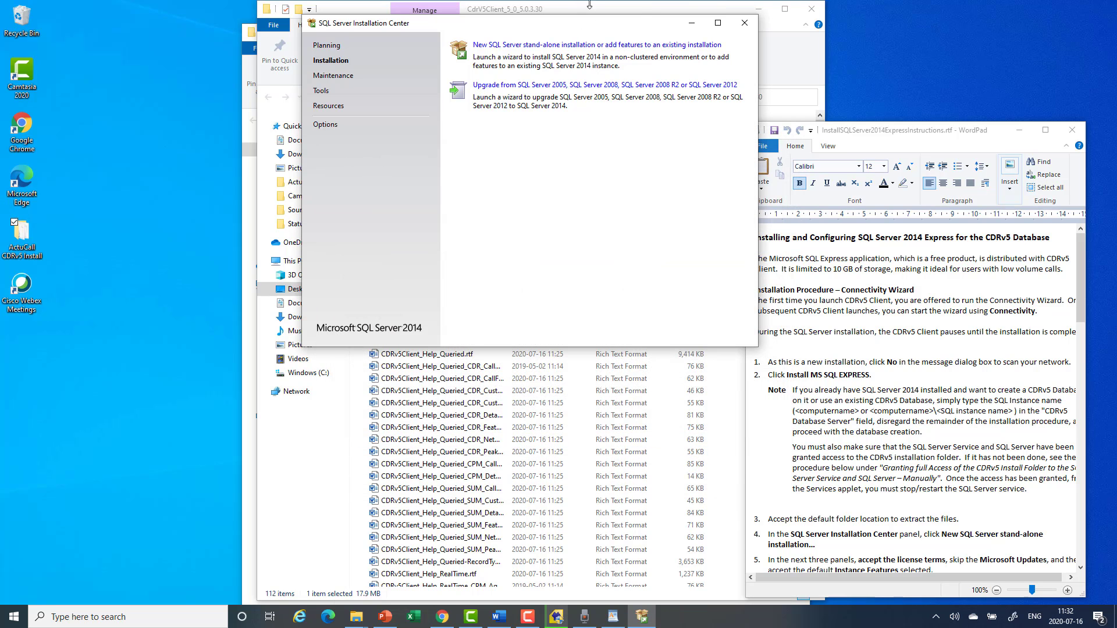
pyautogui.click(744, 22)
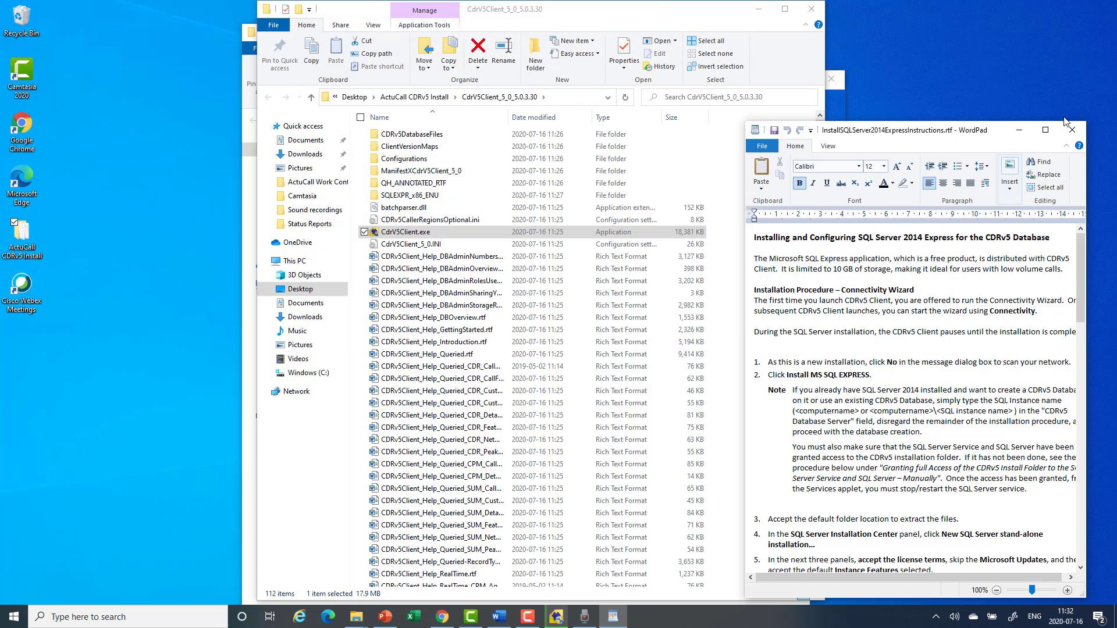
pyautogui.click(1073, 129)
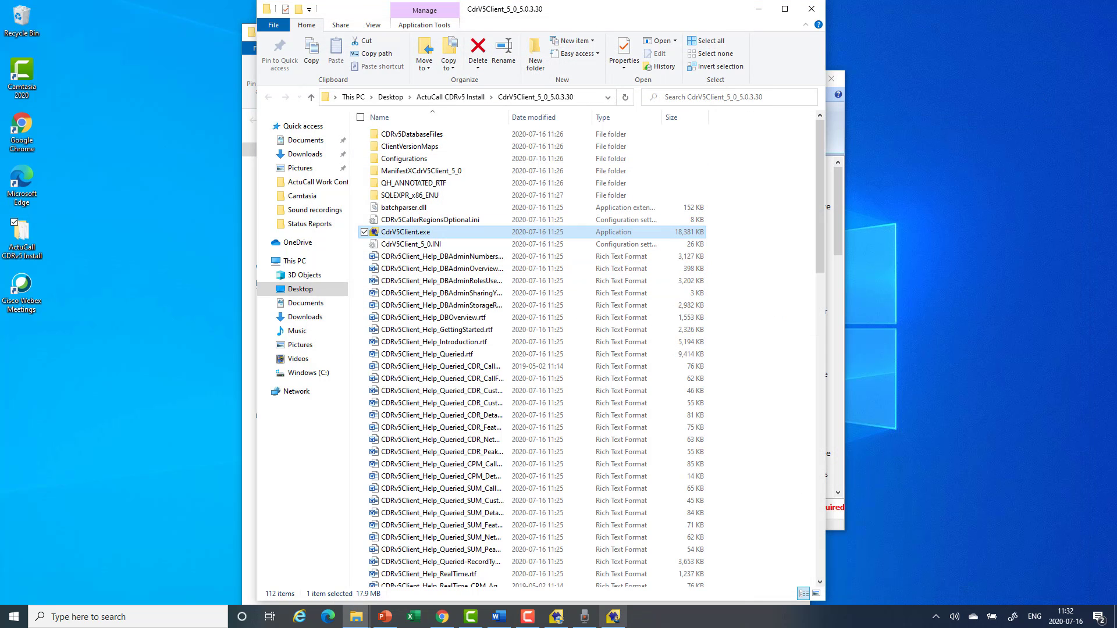
# Step: Switch back to CDRv5 Client, decline the network scan, and choose to create the CDRv5 database on server T1934\SQLEXPRESS
pyautogui.click(613, 618)
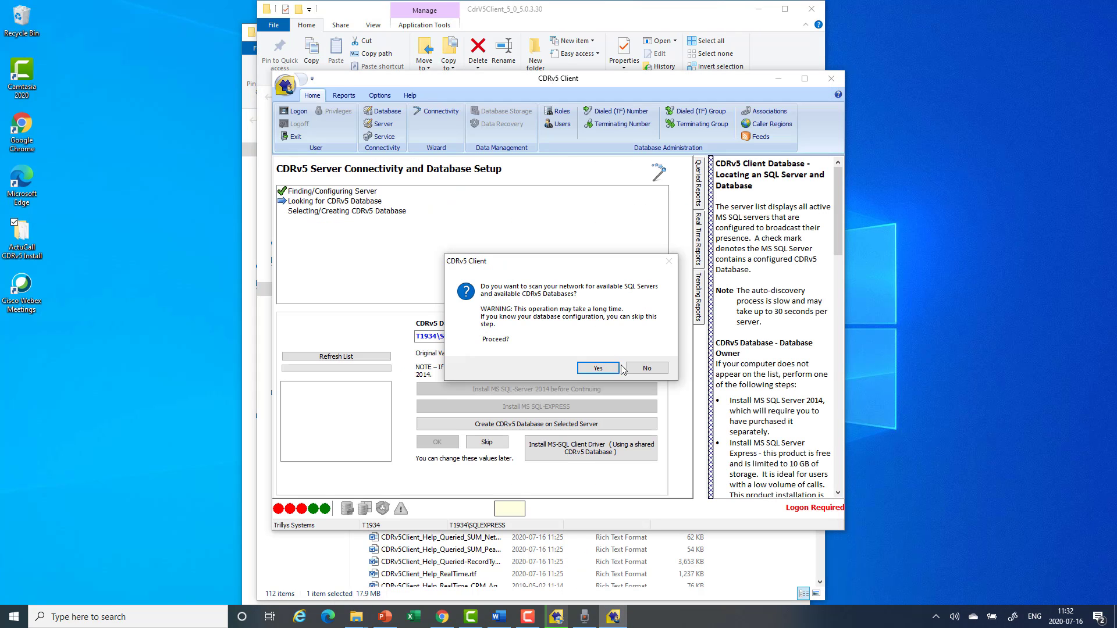
pyautogui.click(640, 369)
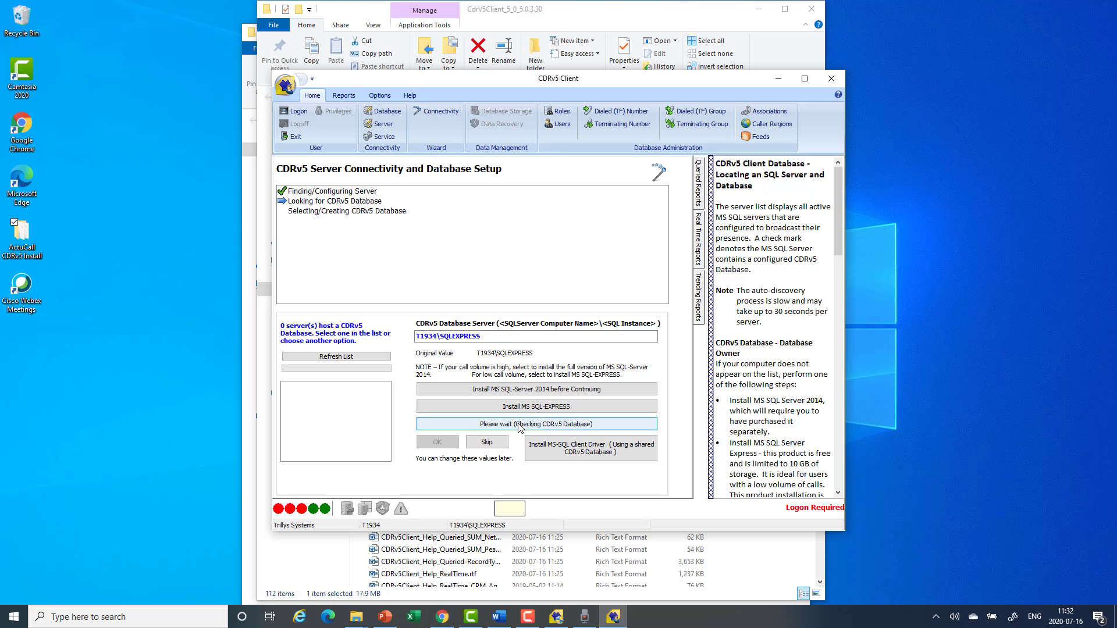
pyautogui.click(520, 424)
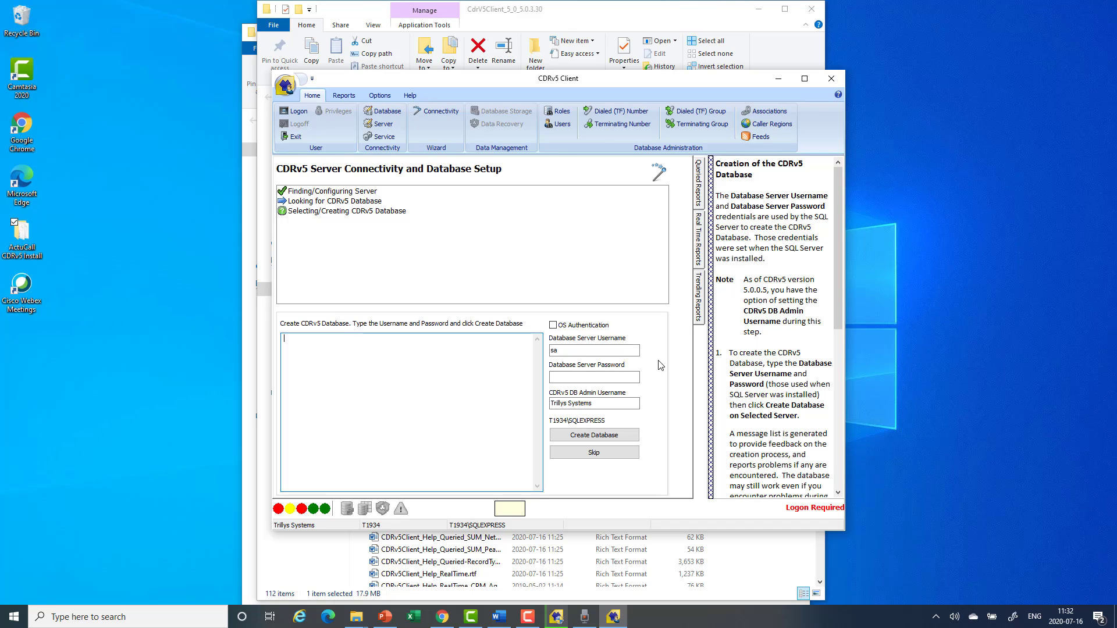
# Step: Create the CDRv5 database using OS Authentication and finish the connectivity and database setup wizard
pyautogui.click(609, 377)
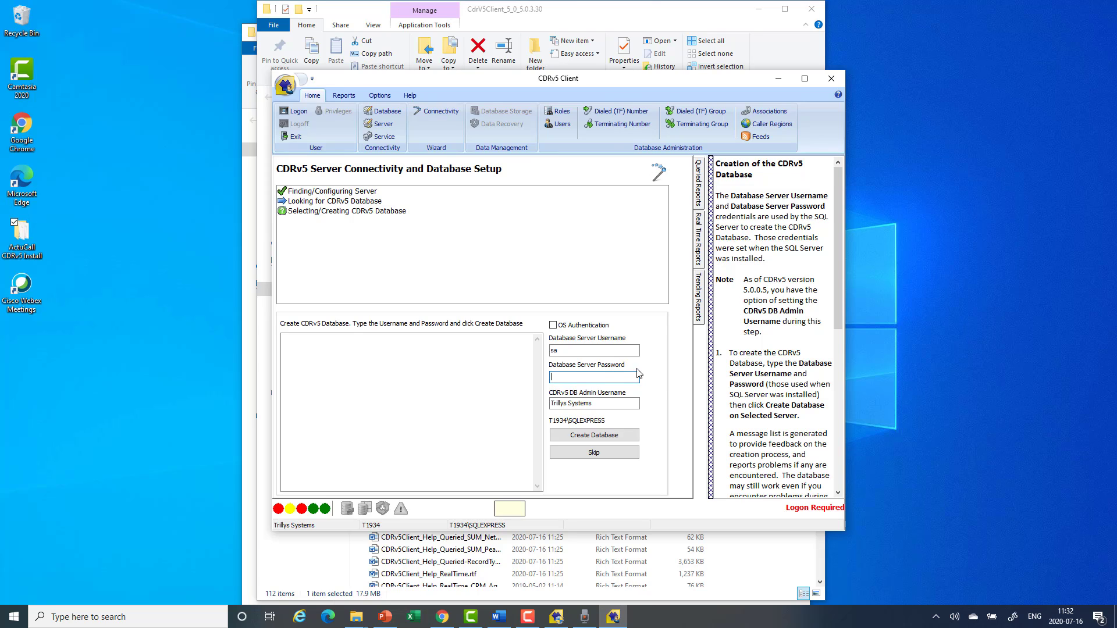
pyautogui.click(553, 327)
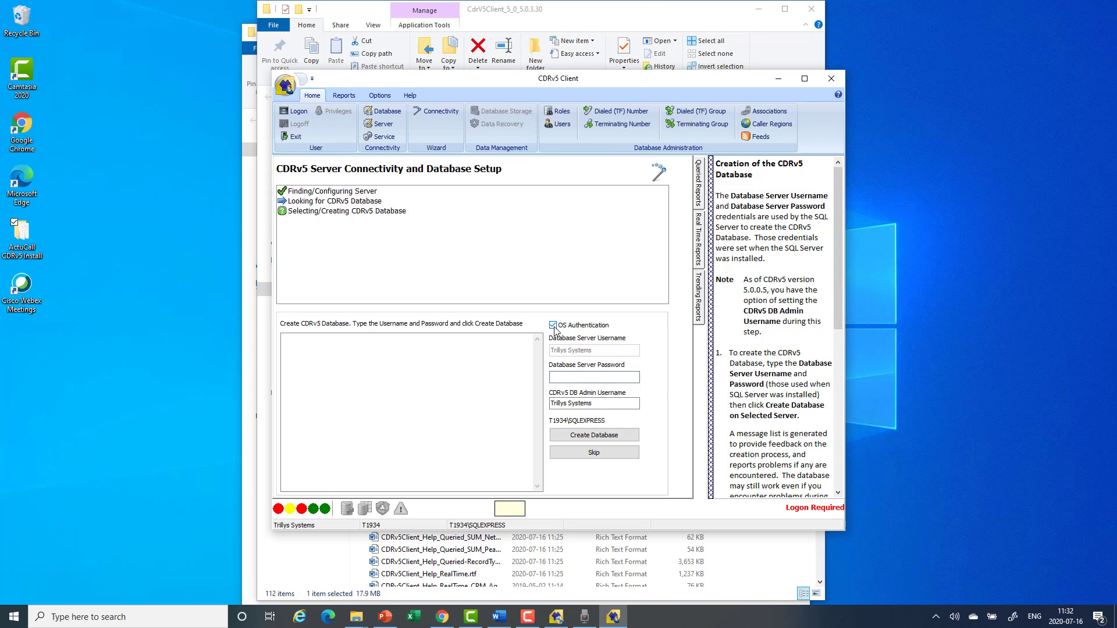
pyautogui.click(600, 436)
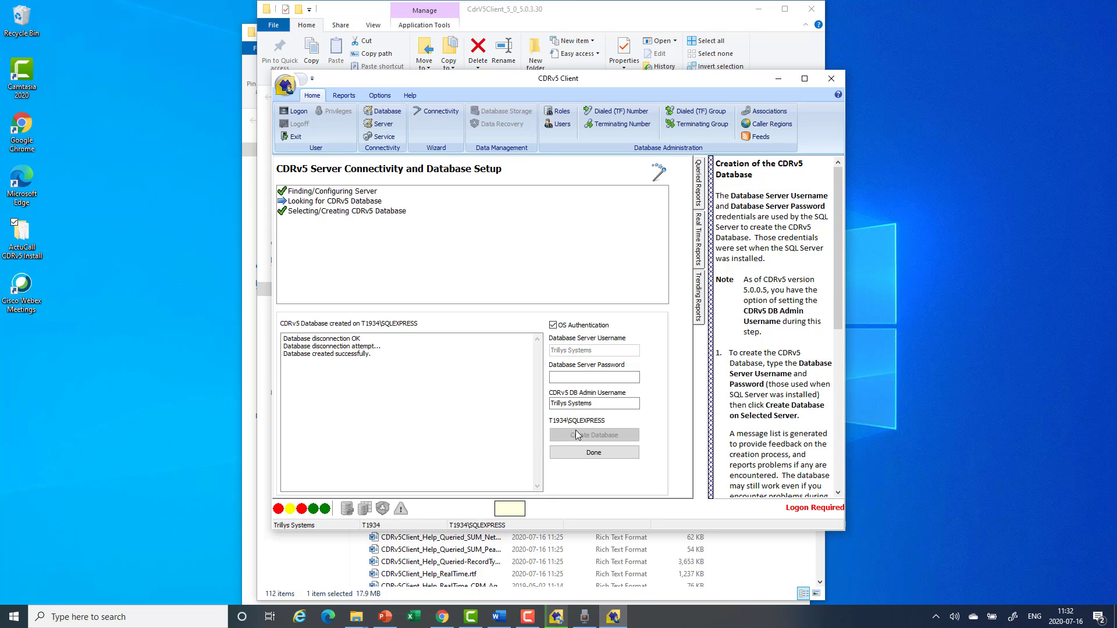
pyautogui.click(595, 453)
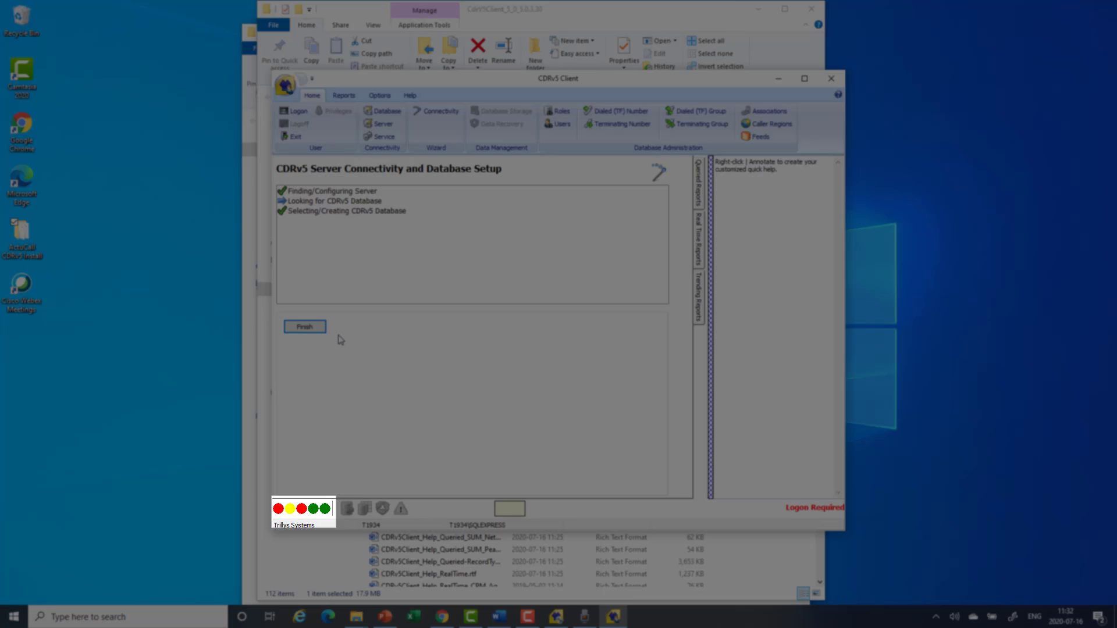
pyautogui.click(324, 331)
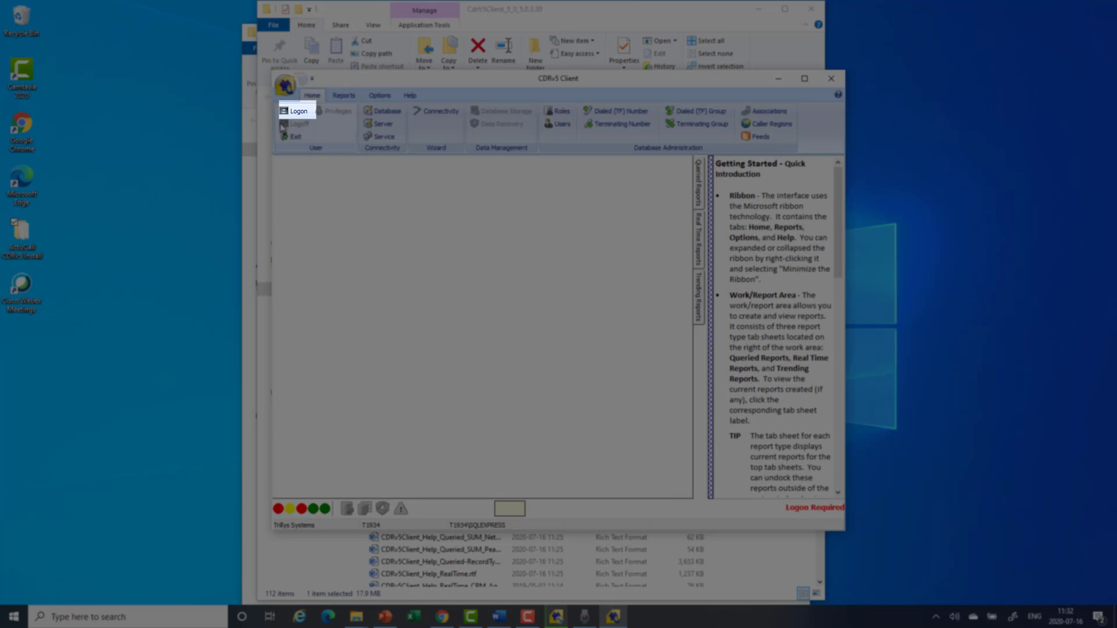
# Step: Log on to the CDRv5 Client and maximize its window
pyautogui.click(297, 111)
pyautogui.click(343, 282)
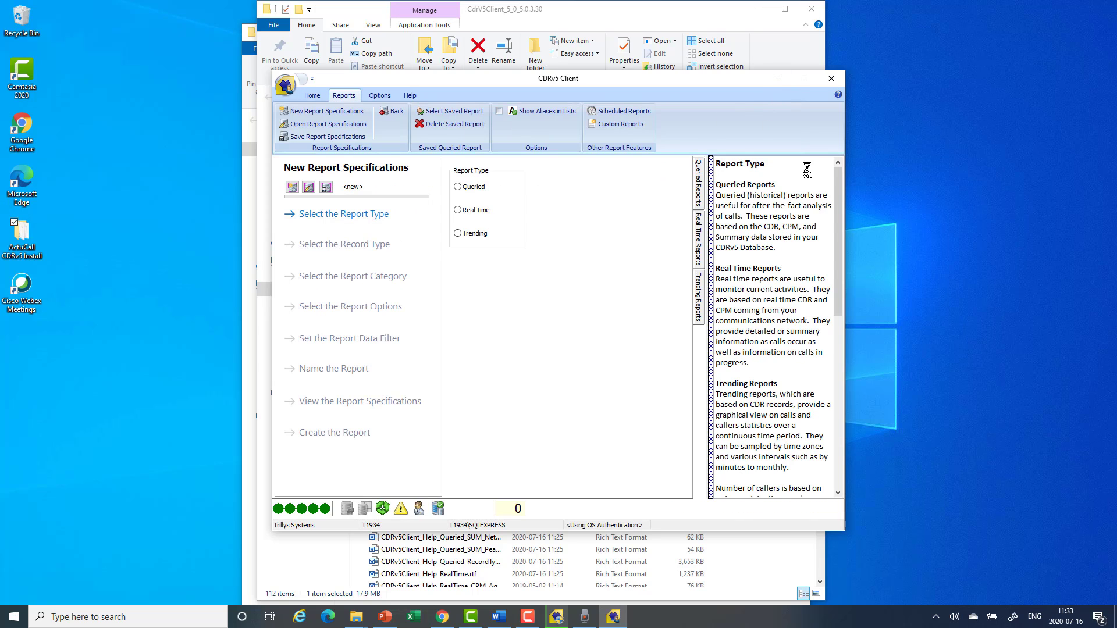
pyautogui.click(801, 79)
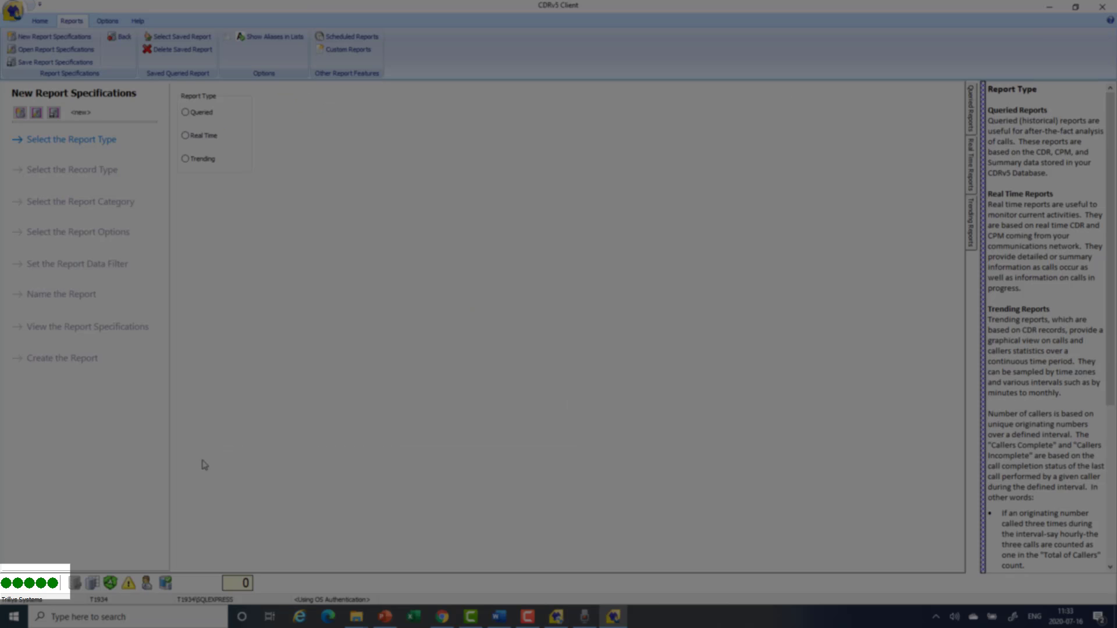